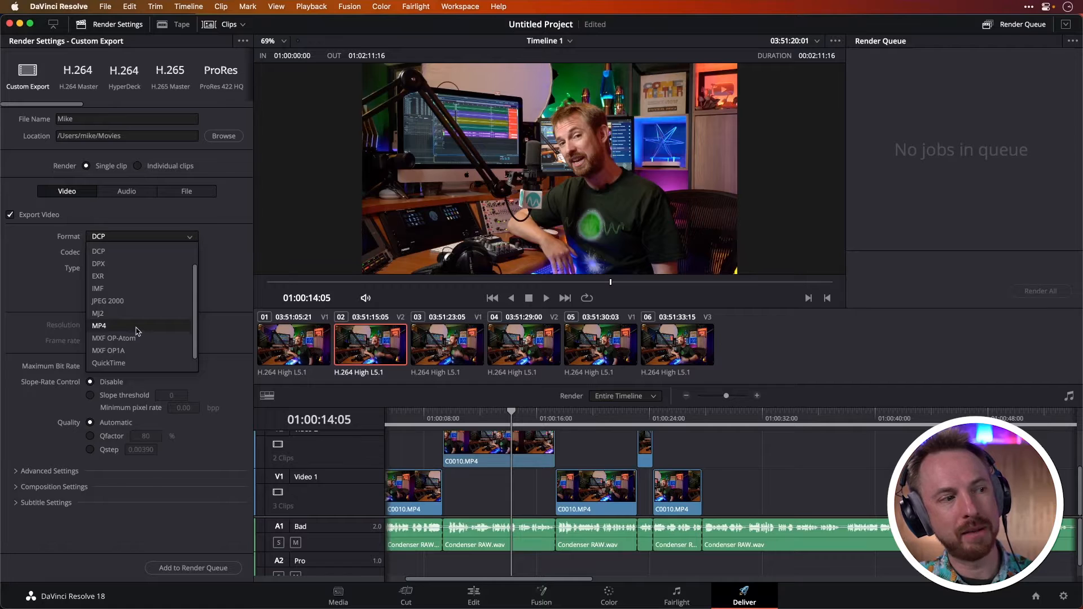
Set the export format to MP4 and restrict the video bitrate to 15000 Kb/s
left_click(100, 325)
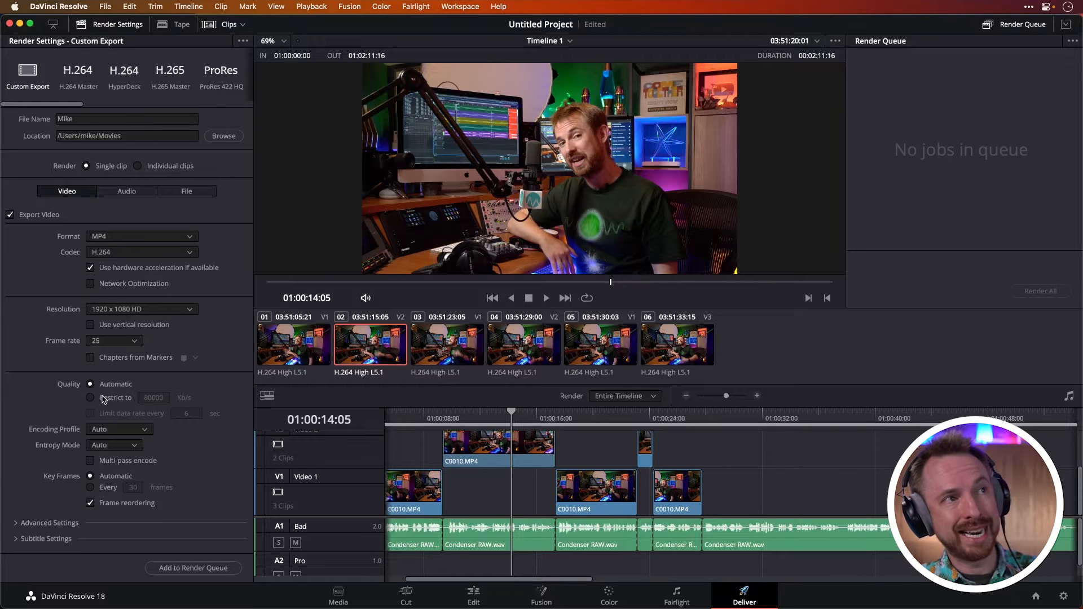
left_click(103, 399)
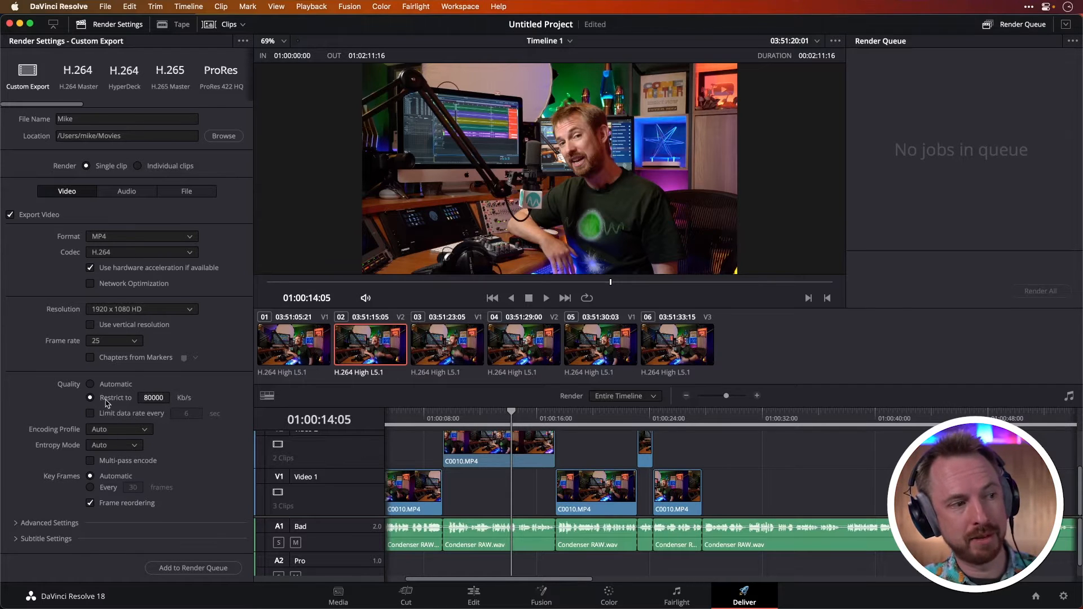
left_click(164, 398)
type("15000")
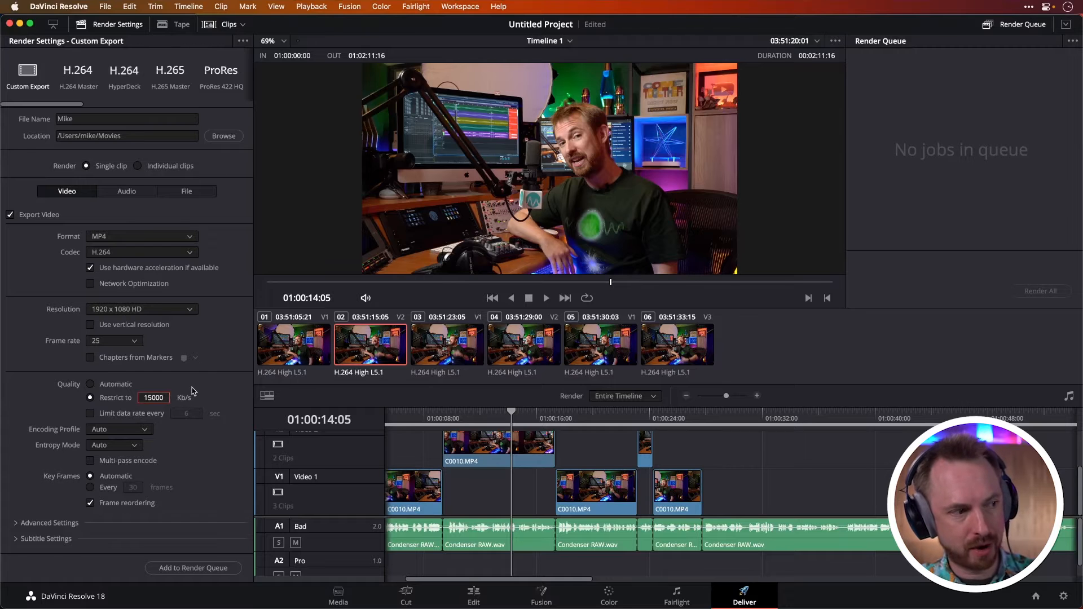
Add the timeline export to the render queue
left_click(116, 192)
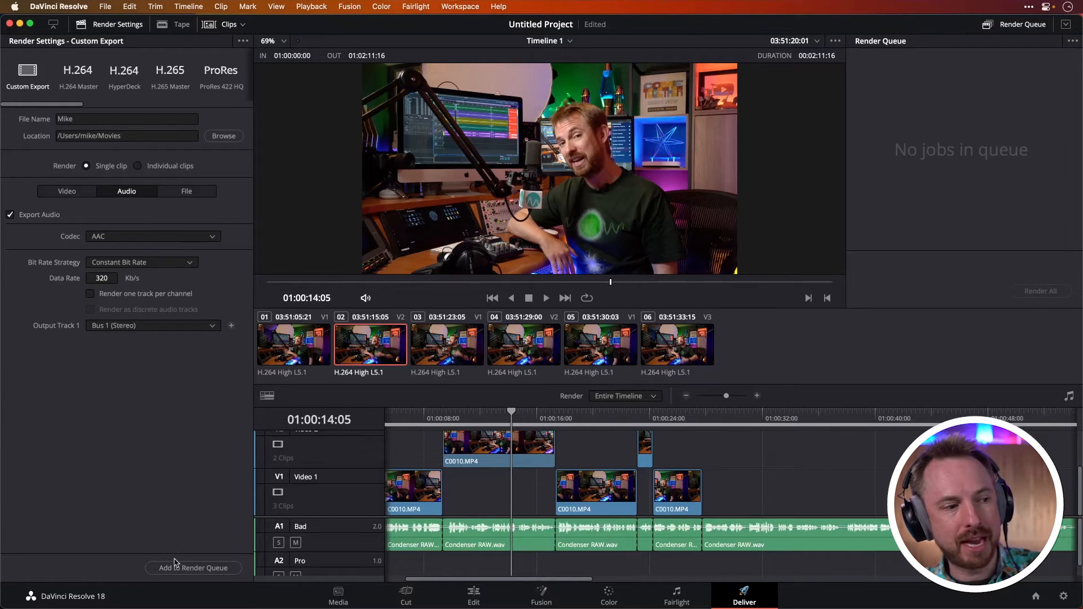
left_click(197, 567)
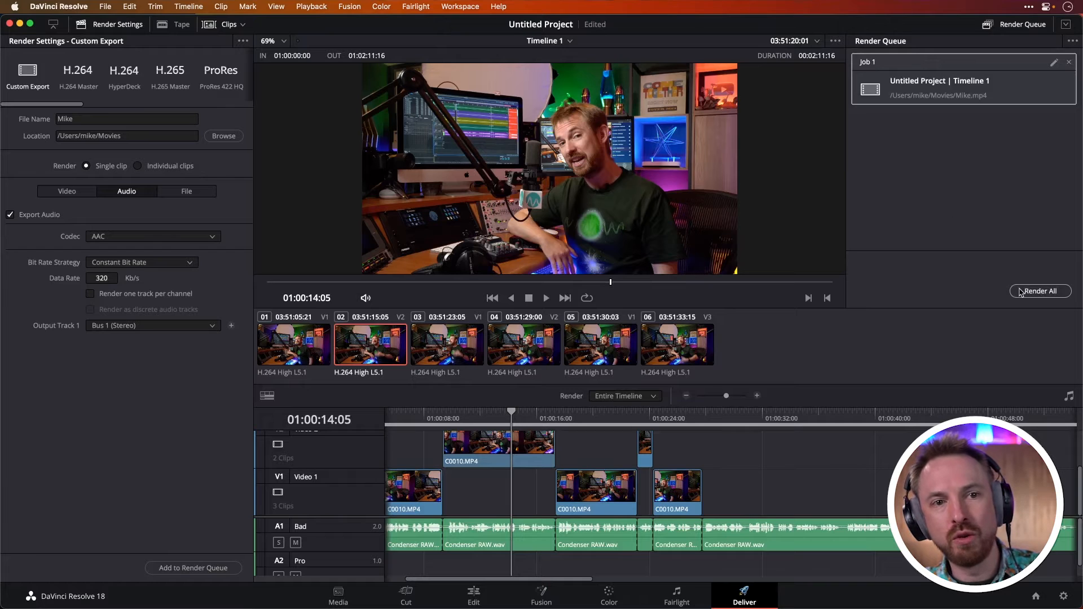
Start rendering the queued job and stop the render
left_click(1040, 291)
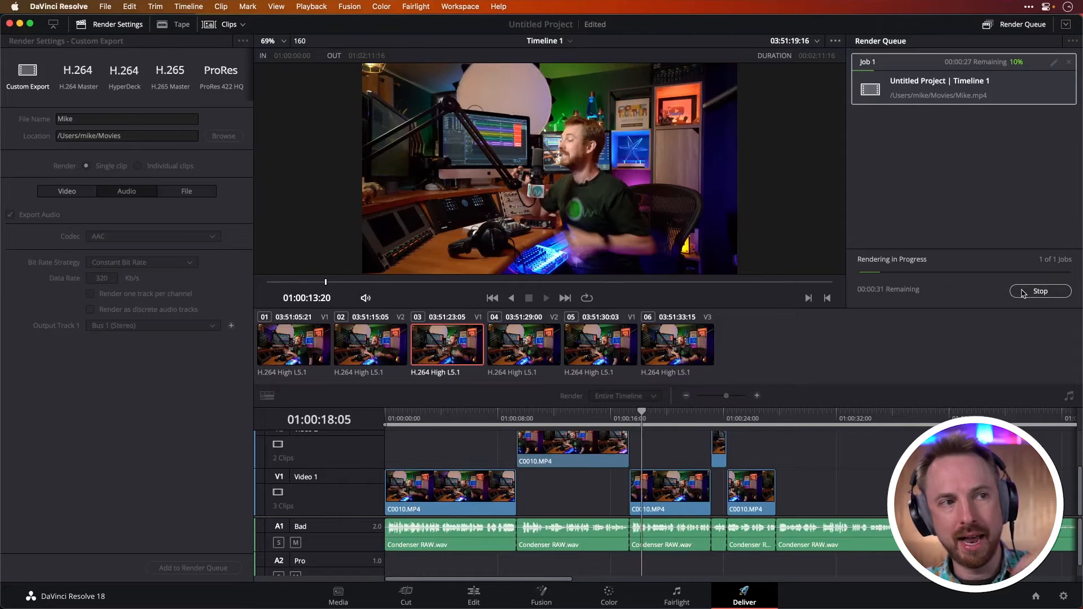
left_click(1022, 292)
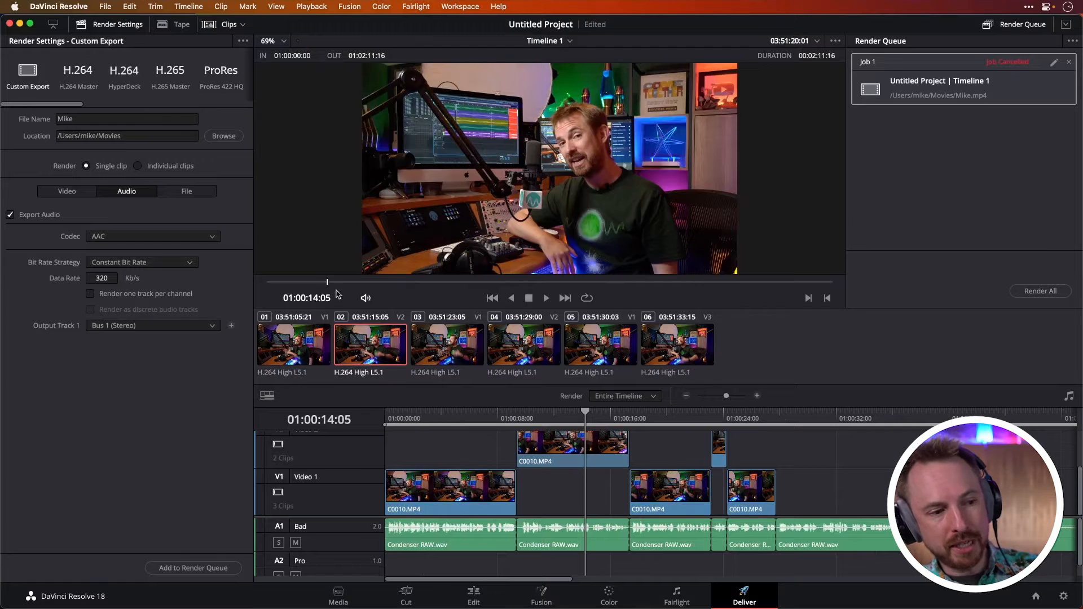
Override project settings for Timeline 1 and set its resolution to 3840 x 2160 Ultra HD
left_click(474, 592)
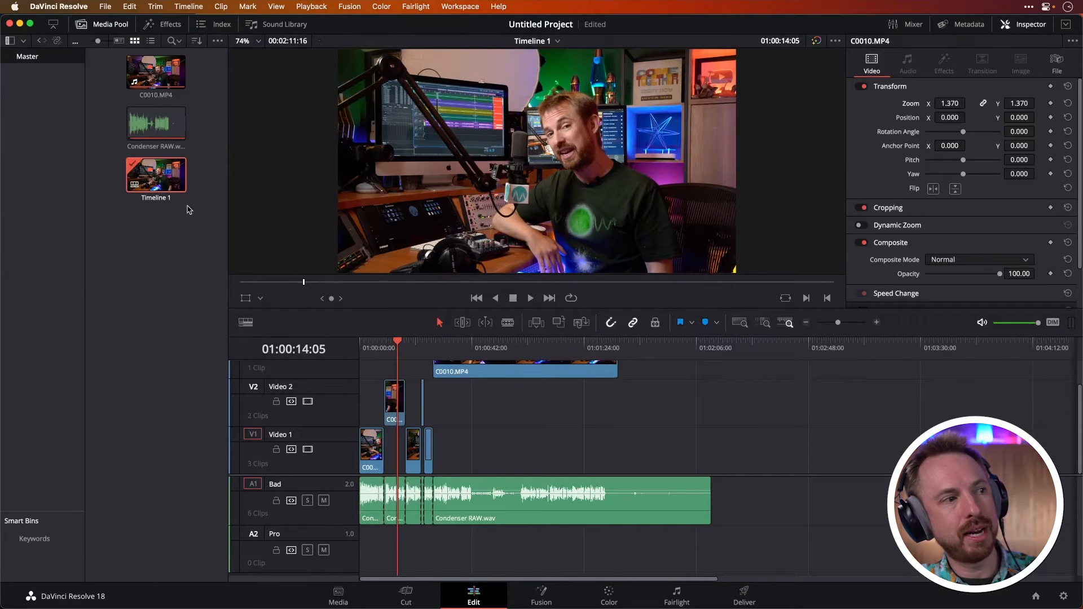
left_click(157, 179)
right_click(159, 181)
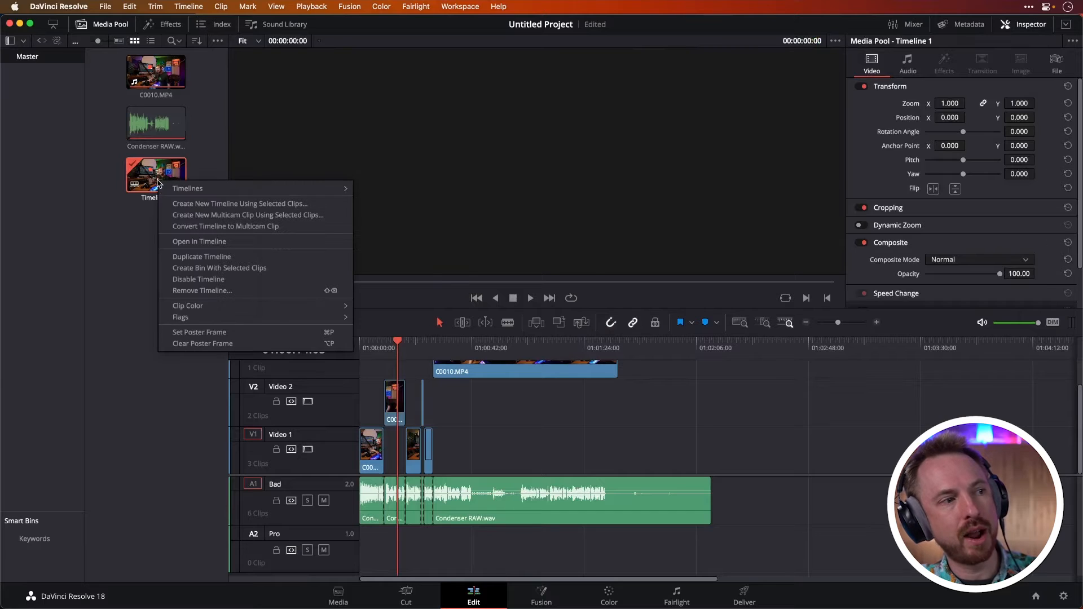
mouse_move(267, 192)
left_click(390, 190)
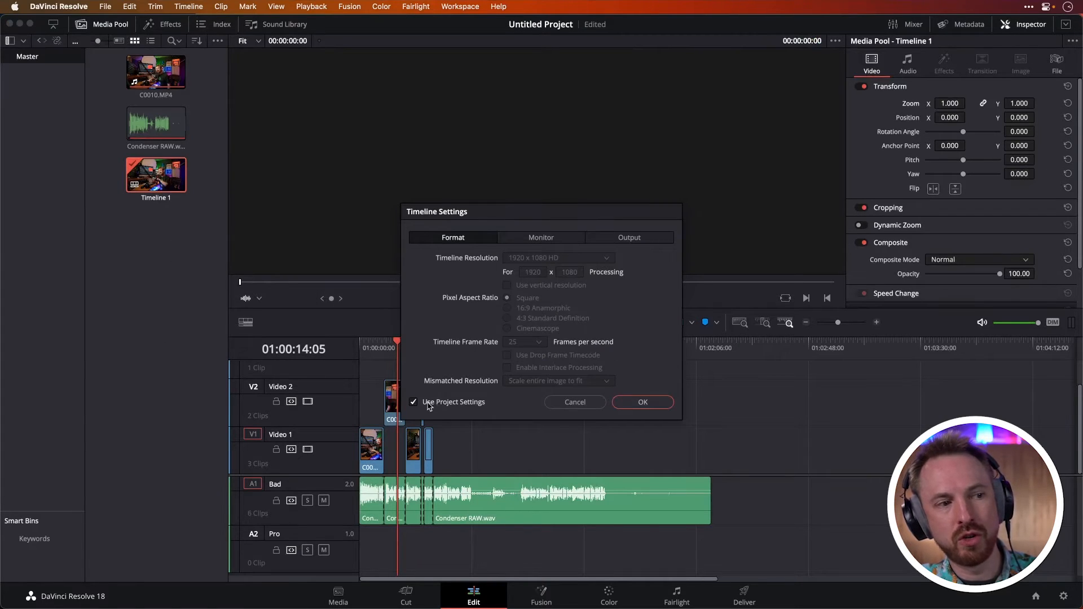
left_click(453, 404)
left_click(544, 259)
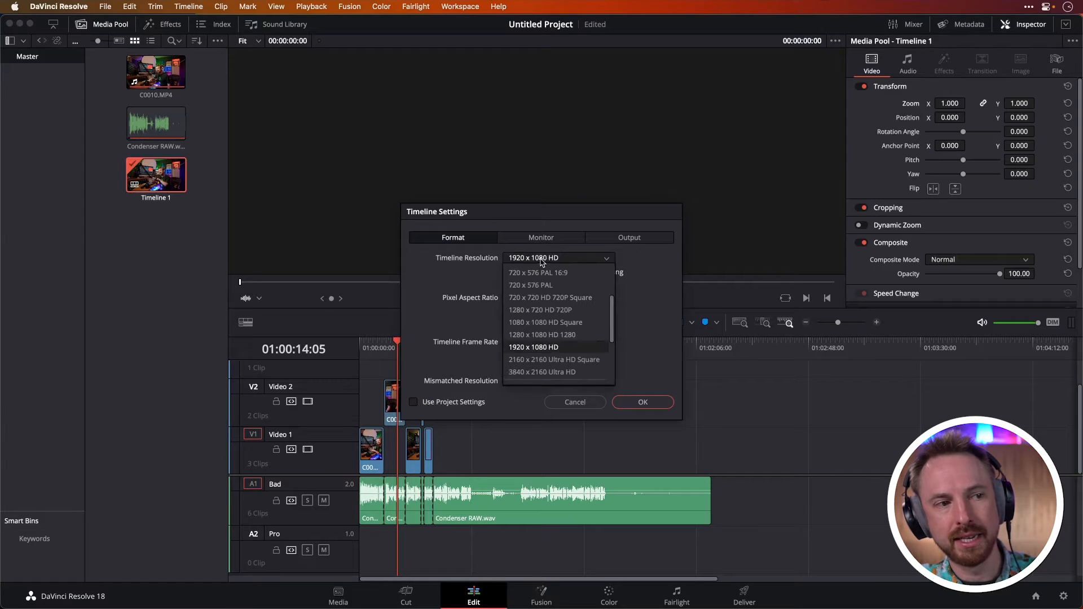
left_click(560, 374)
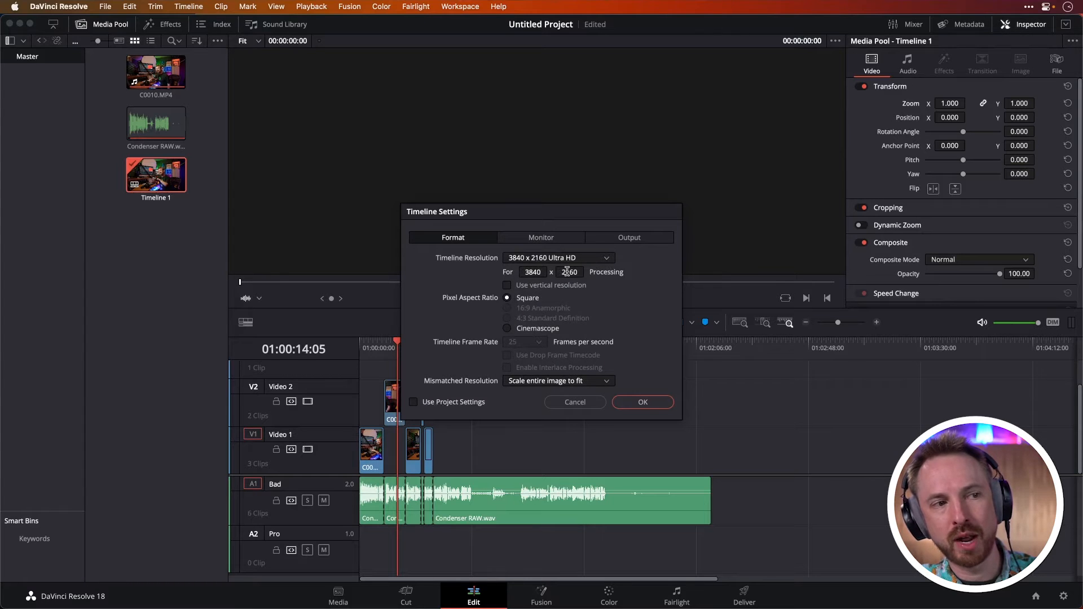
left_click(627, 403)
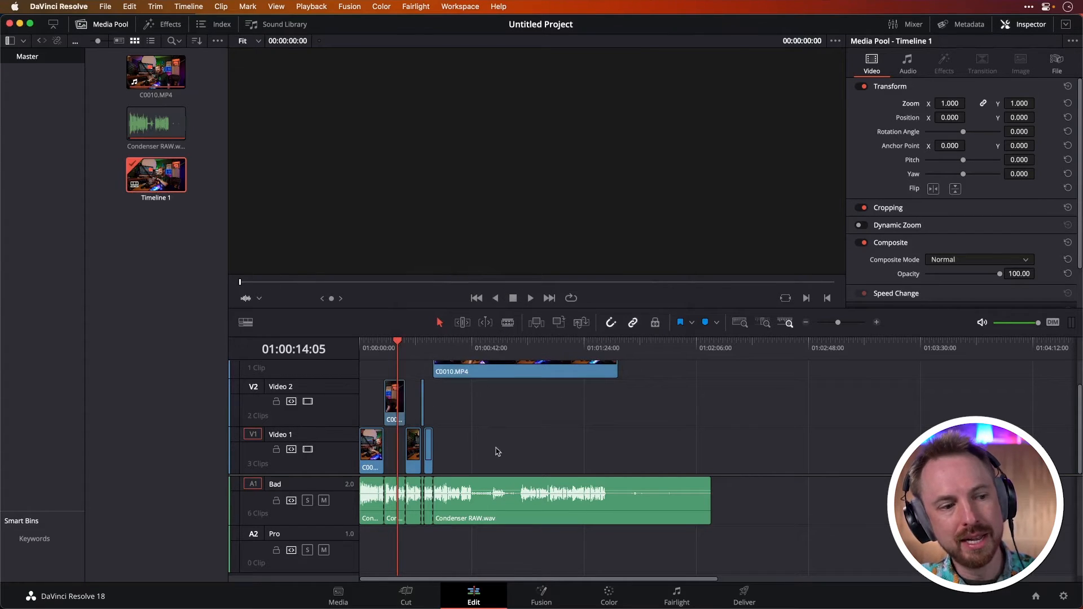
Set the video bitrate to 85000 Kb/s and try adding the job to the render queue, cancelling the file replacement
left_click(744, 592)
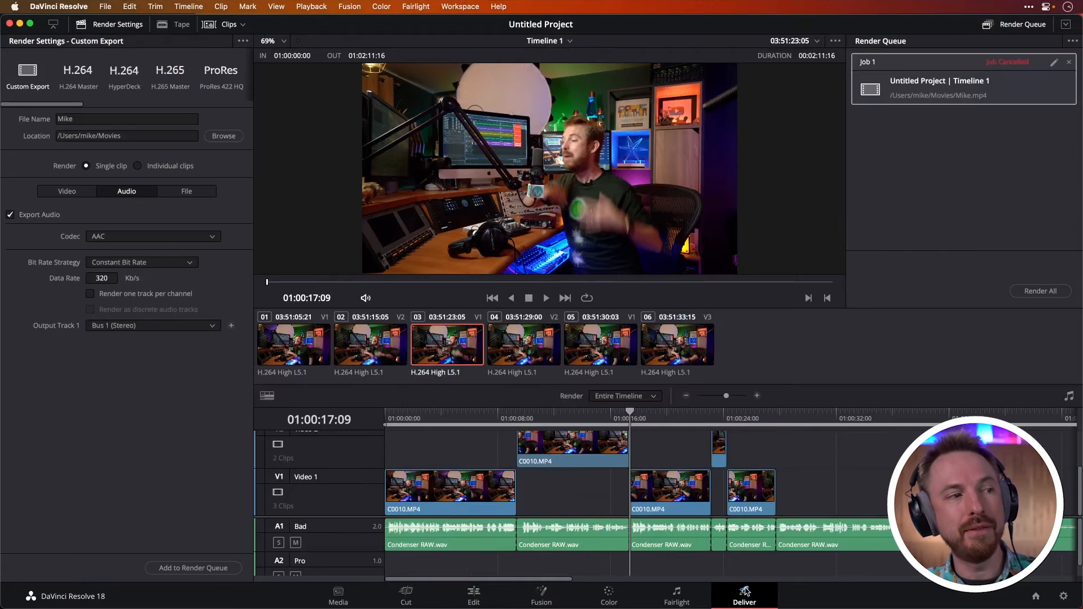
left_click(81, 192)
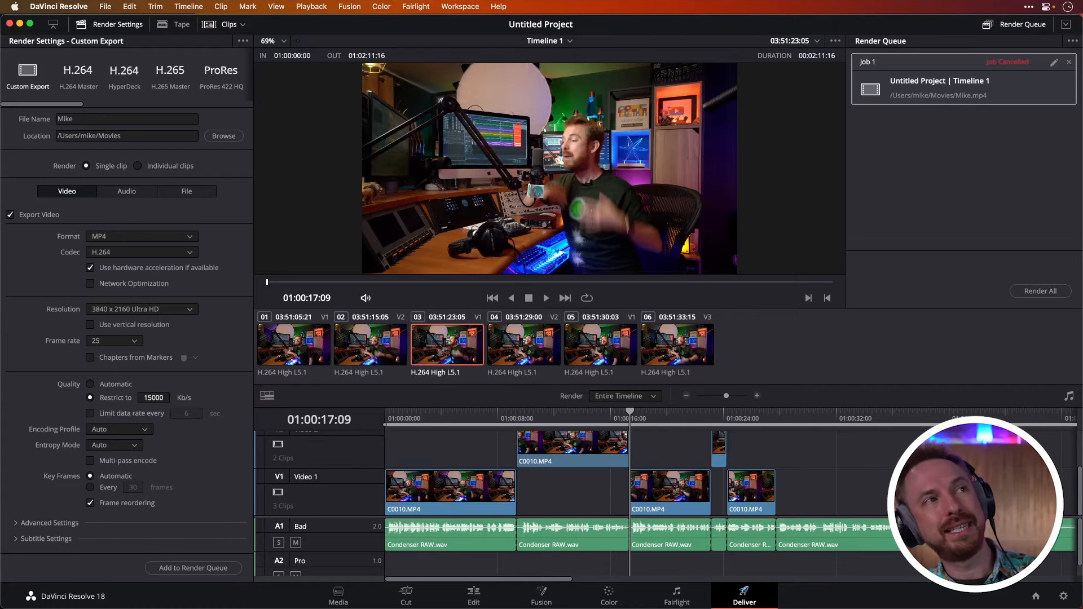
left_click(148, 397)
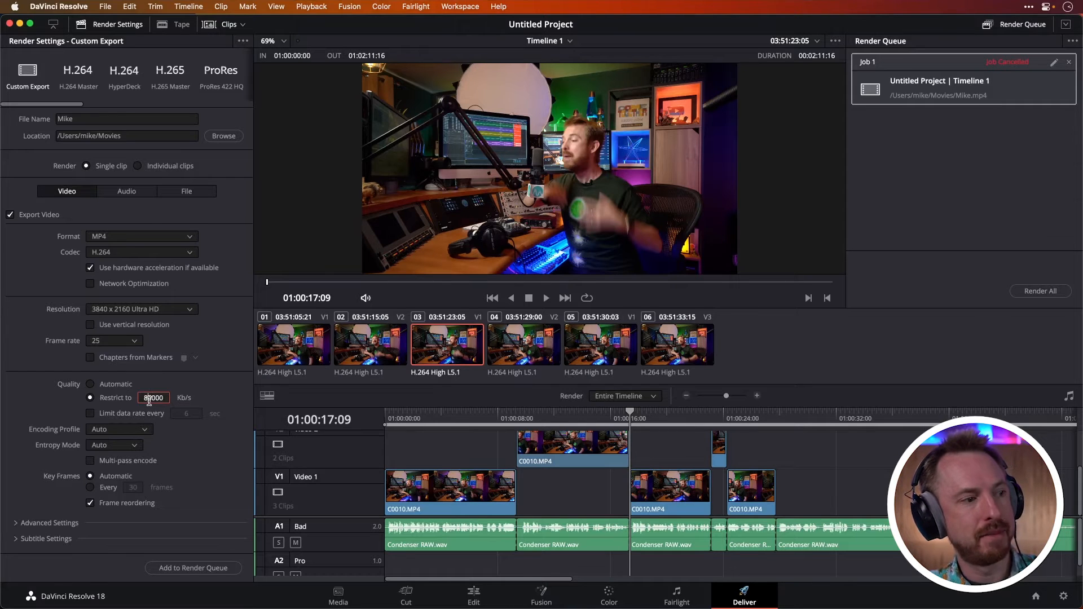
key("BackSpace")
type("5")
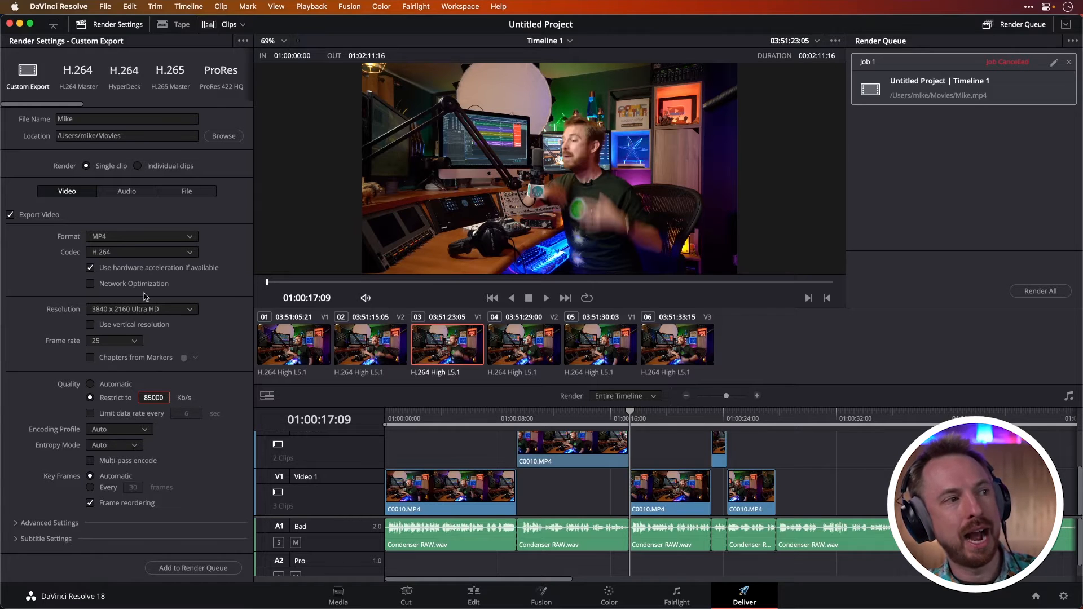
left_click(204, 563)
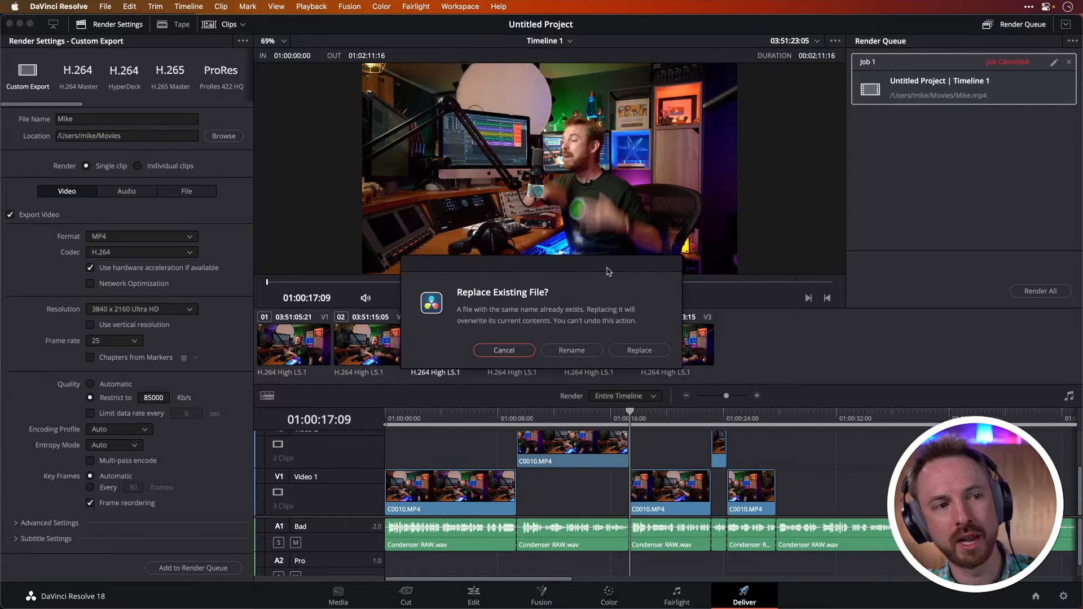
left_click(519, 352)
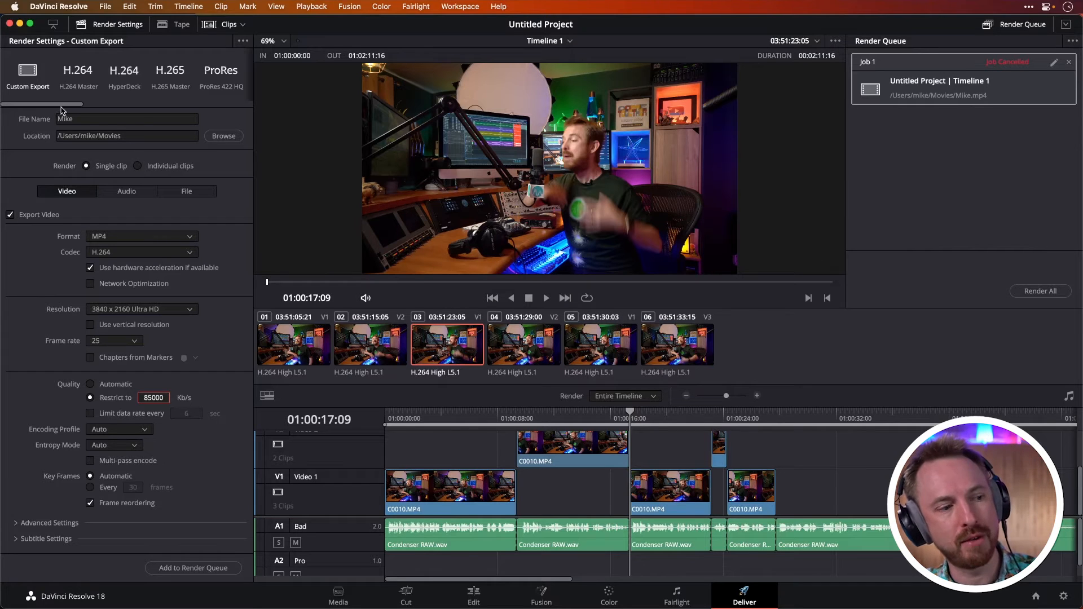
Change Timeline 1 to a custom vertical resolution of 1080 x 1920 using vertical resolution
left_click(469, 589)
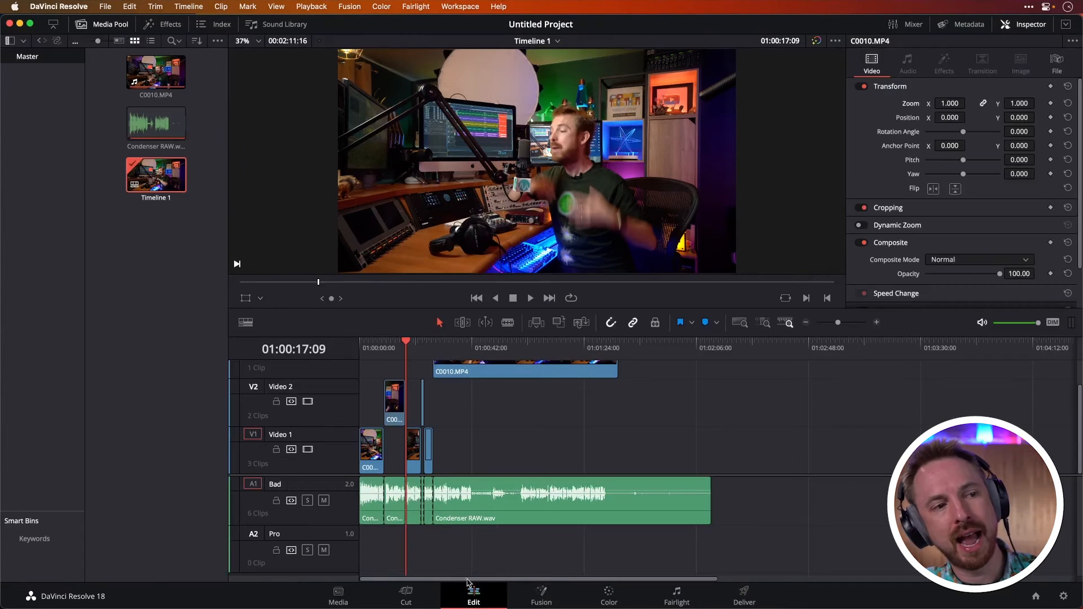
right_click(163, 170)
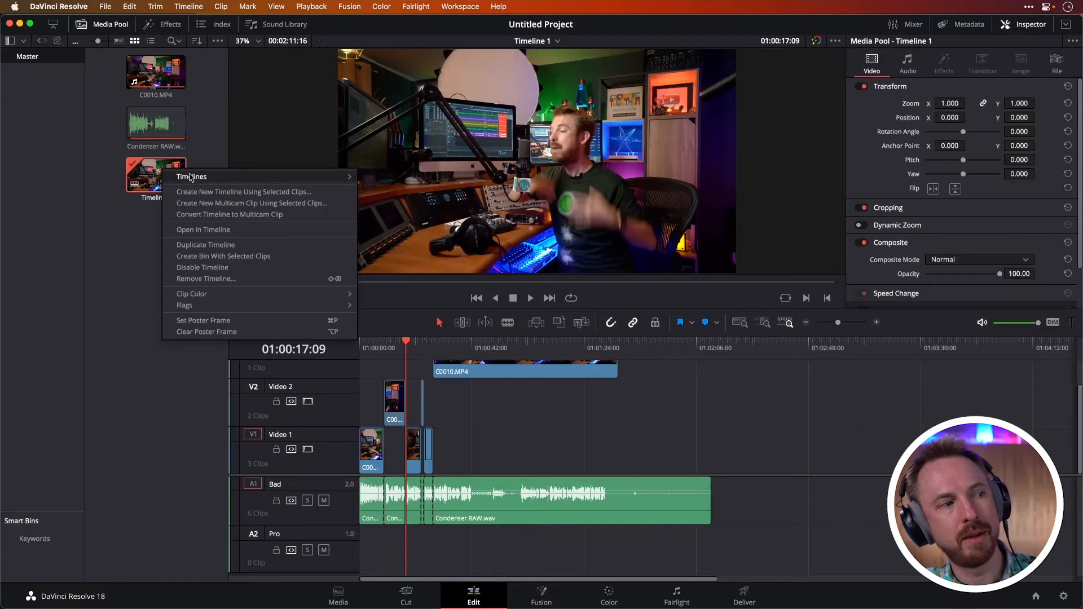
mouse_move(195, 176)
left_click(382, 179)
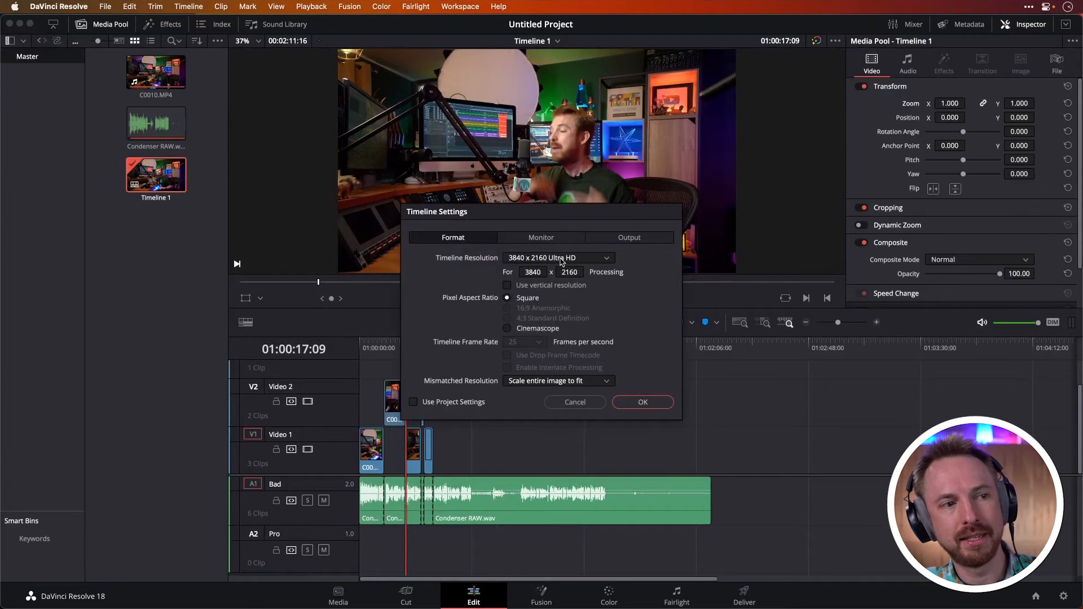
left_click(532, 272)
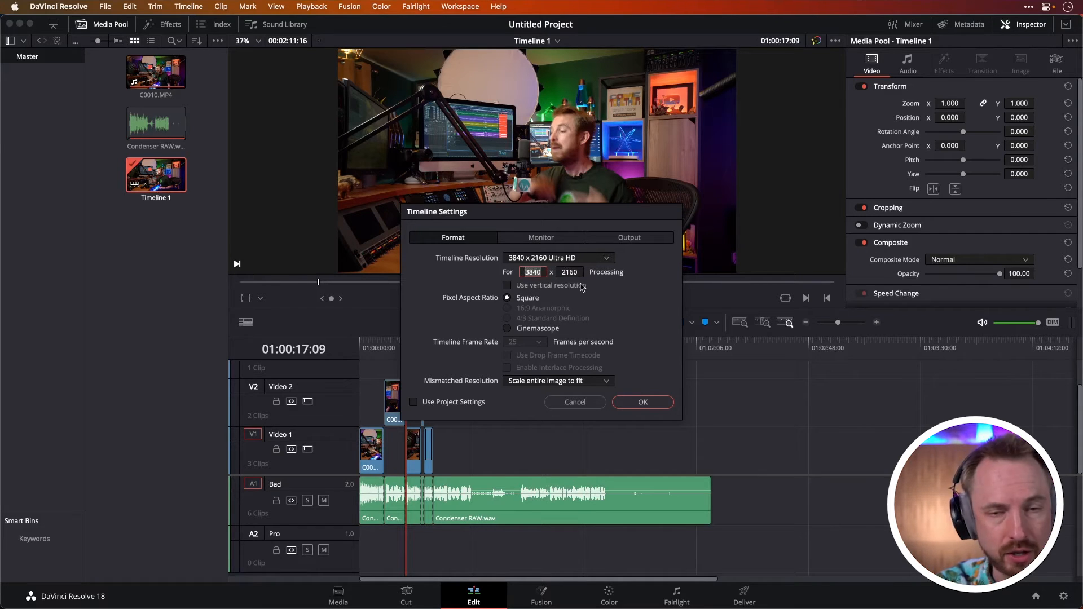
type("1080")
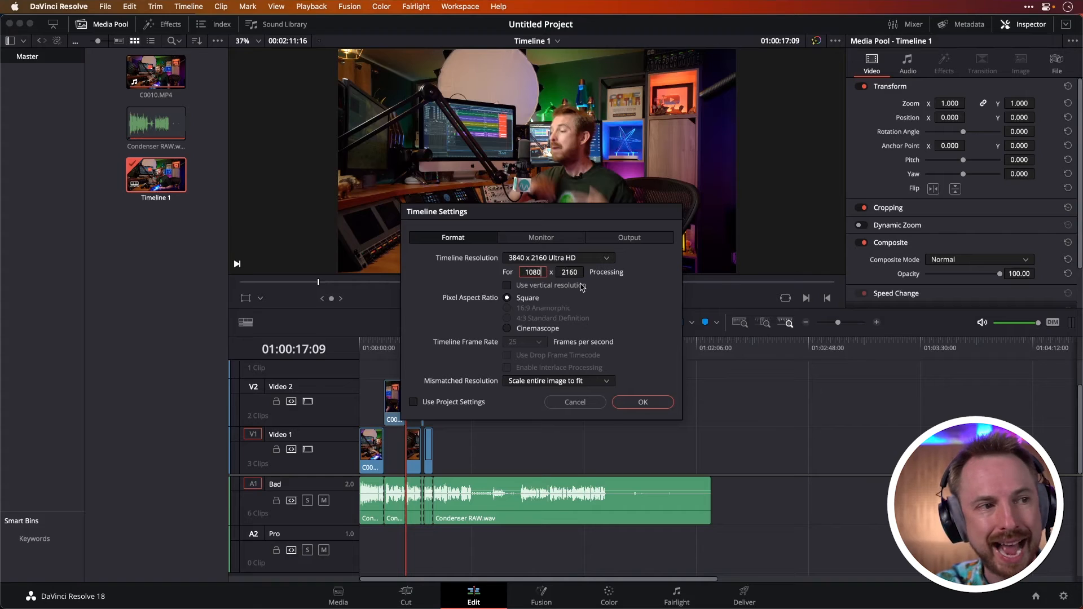
left_click(581, 286)
left_click(568, 271)
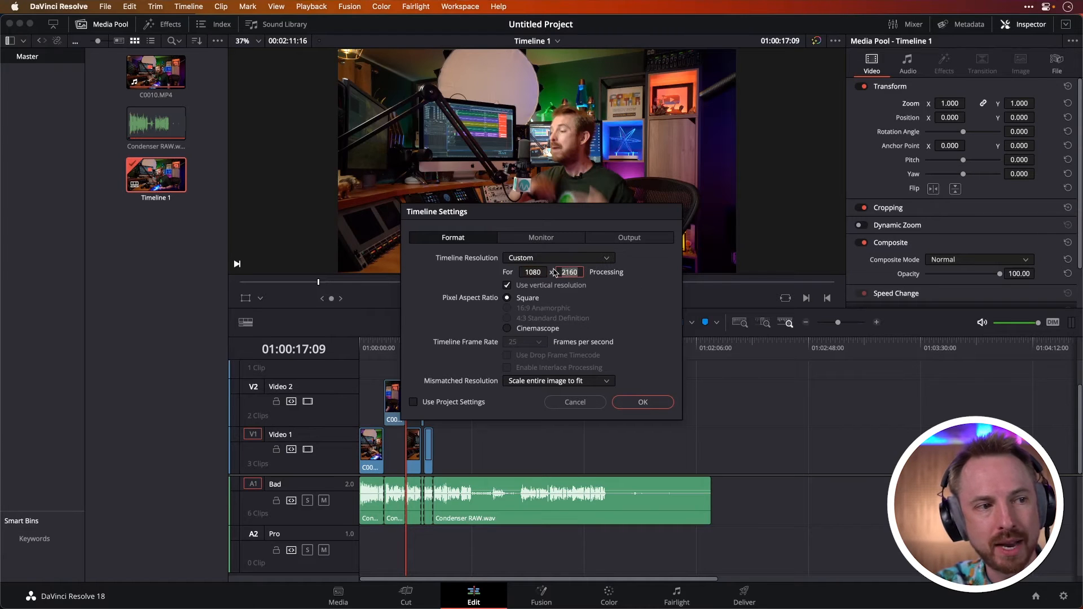
type("1920")
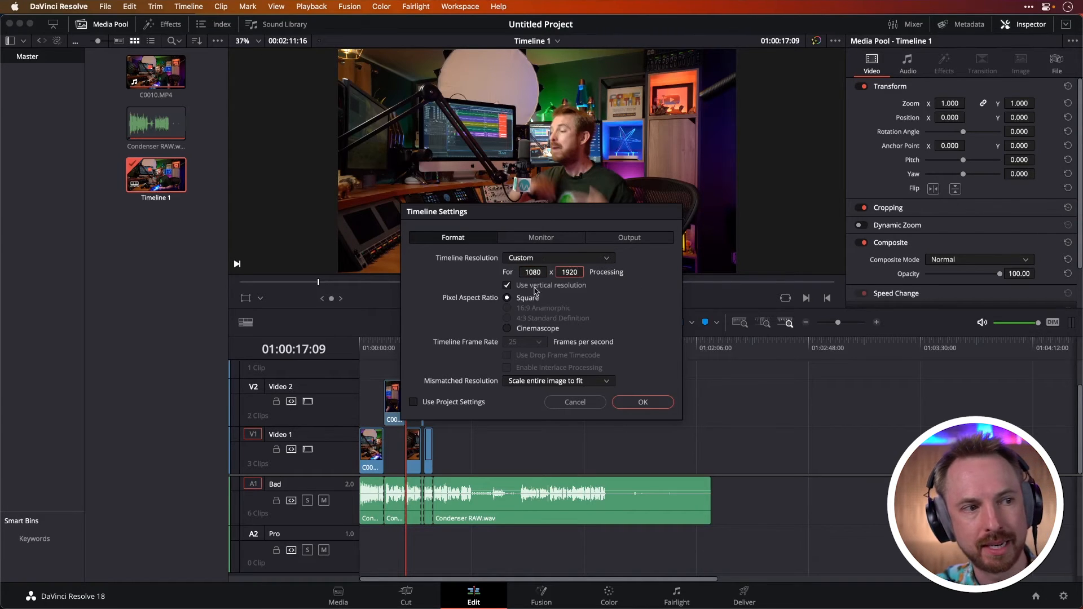
left_click(642, 402)
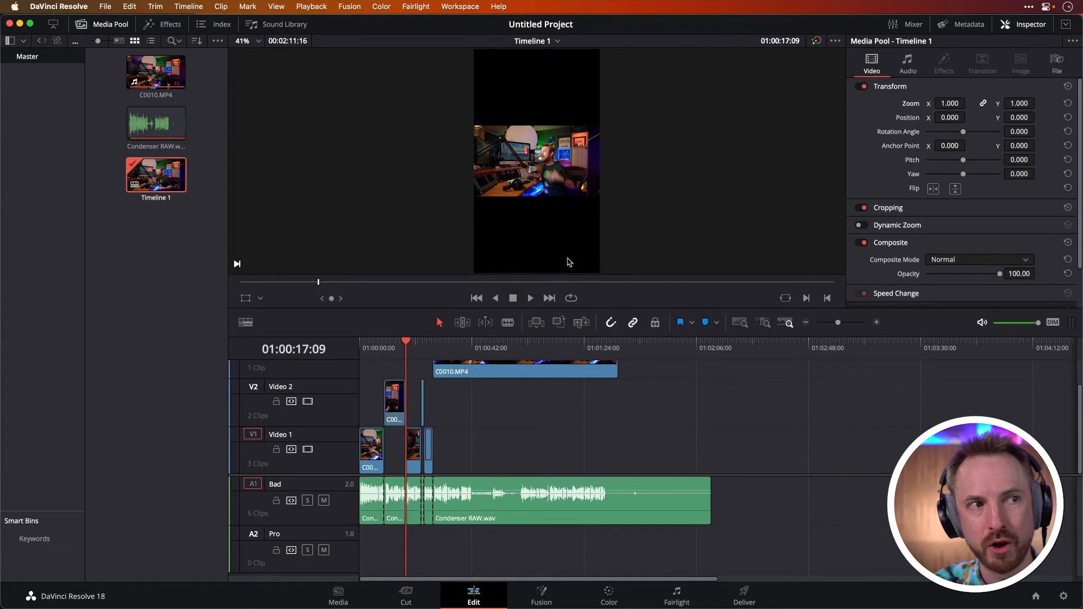
Scale the Video 2 clip to zoom 3.25 with X position -157 to fill the vertical frame
left_click(394, 351)
left_click(398, 402)
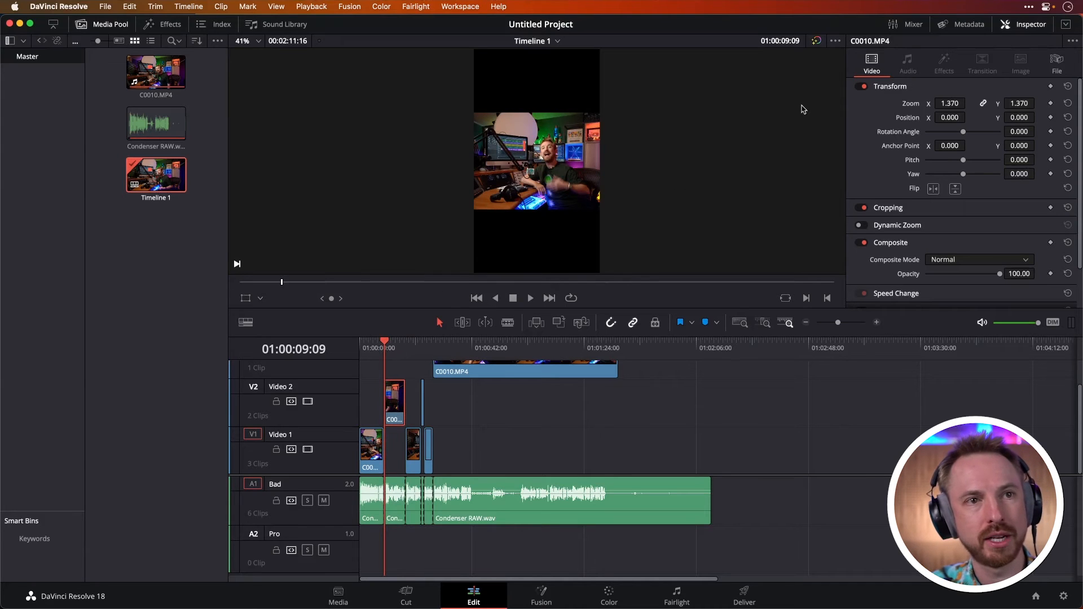
left_click_drag(952, 103, 891, 118)
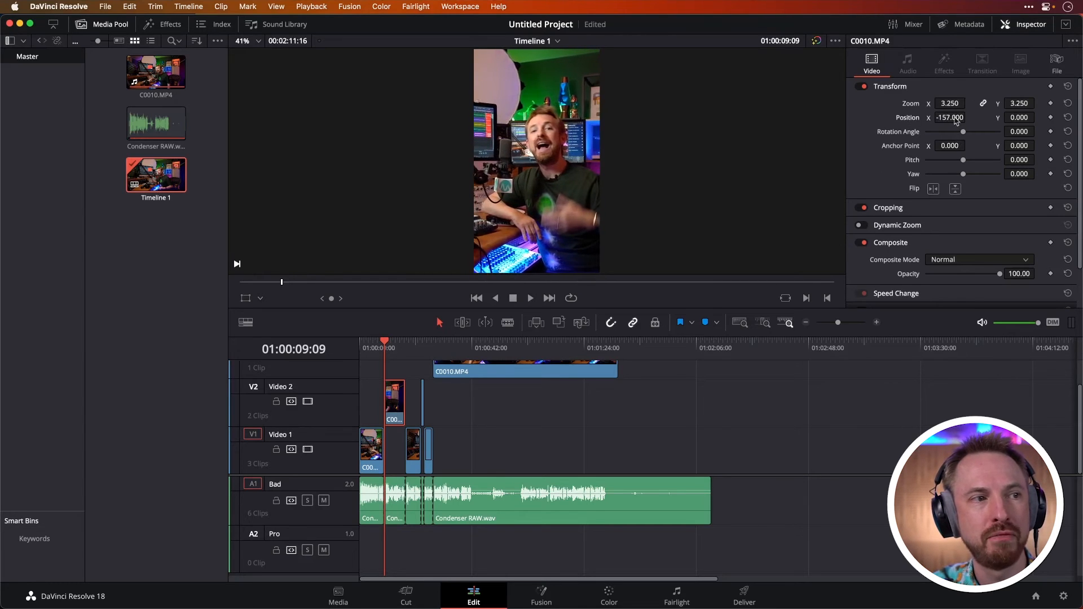
Scale the Video 1 clip at the playhead to zoom 3.17 and set its X position to -252
left_click(406, 347)
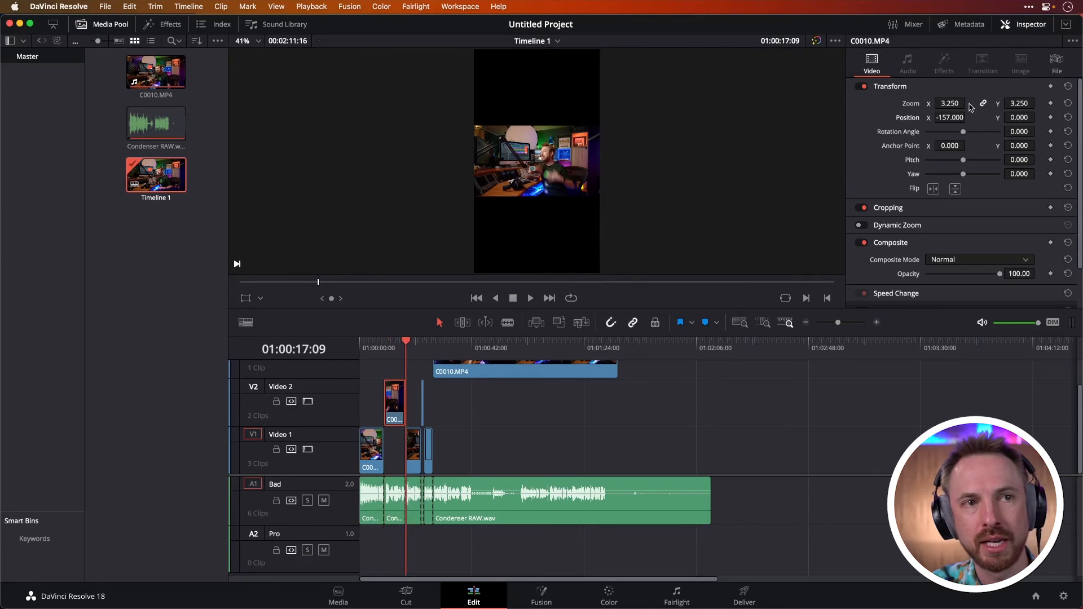
left_click(418, 437)
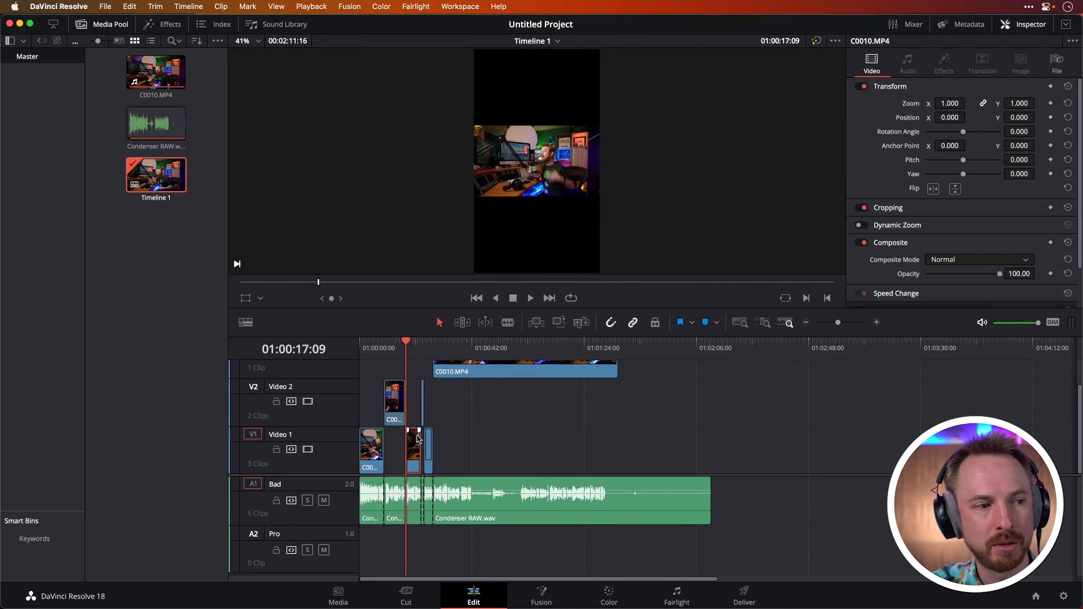
left_click_drag(953, 105, 543, 304)
left_click_drag(954, 115, 811, 128)
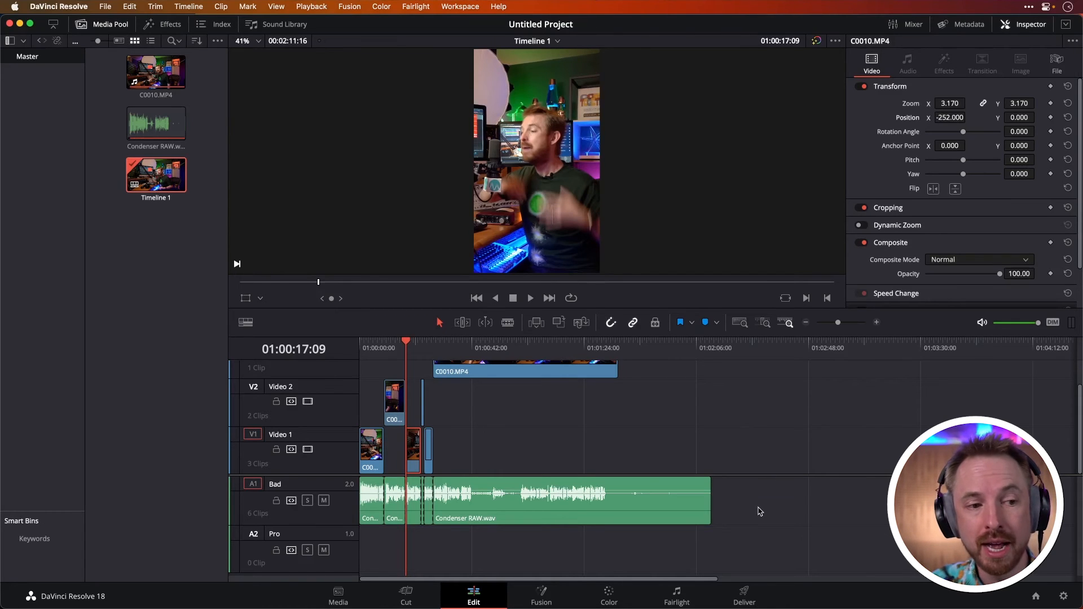
Set the export's video bitrate to 15000 Kb/s
left_click(745, 593)
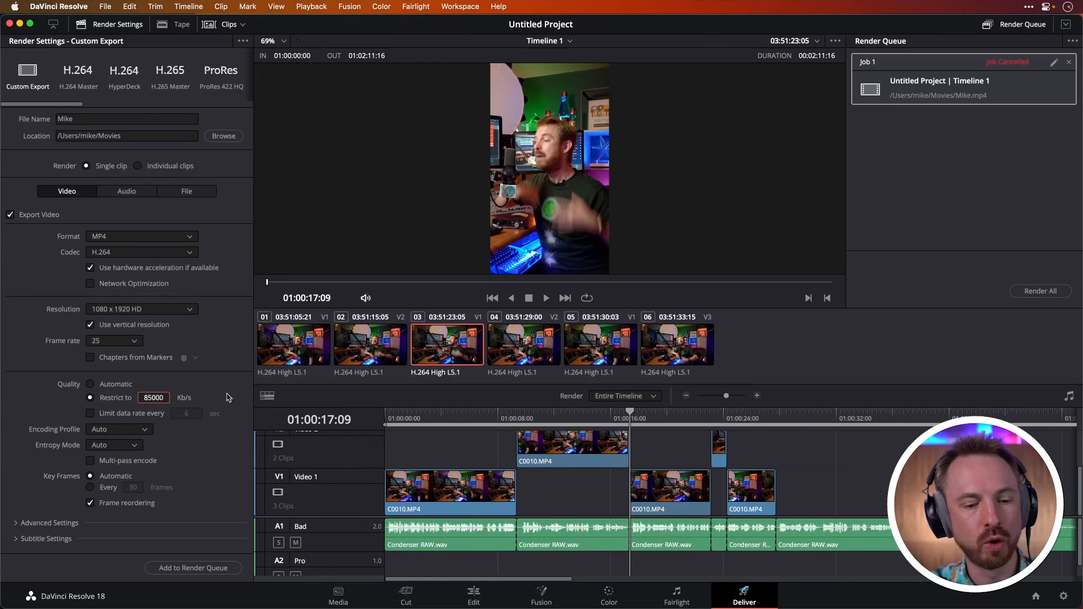
double_click(153, 398)
left_click(153, 398)
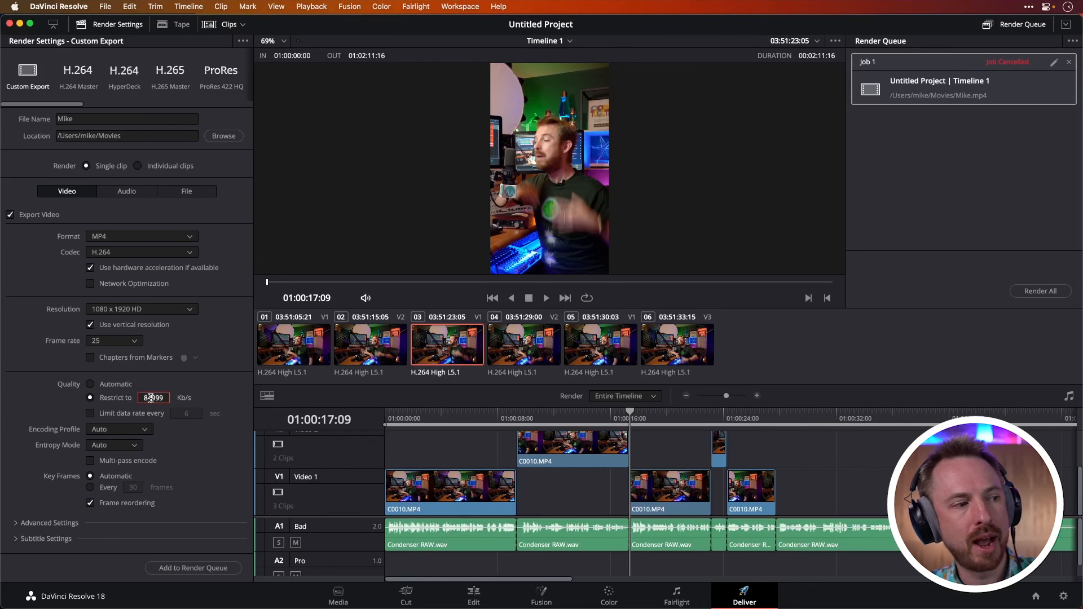
left_click_drag(153, 397, 127, 399)
type("1")
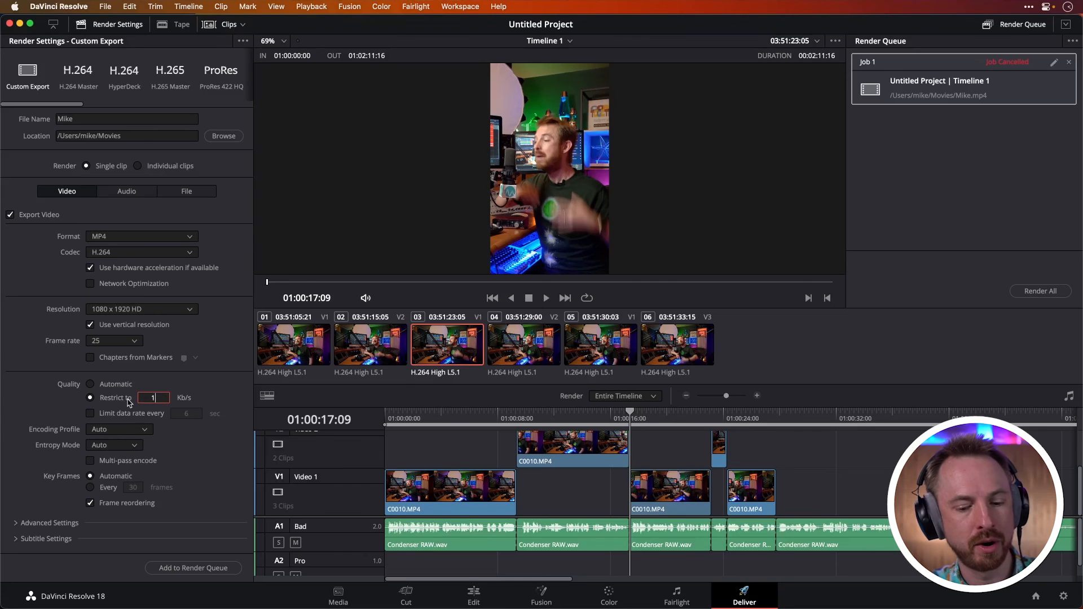
type("5000")
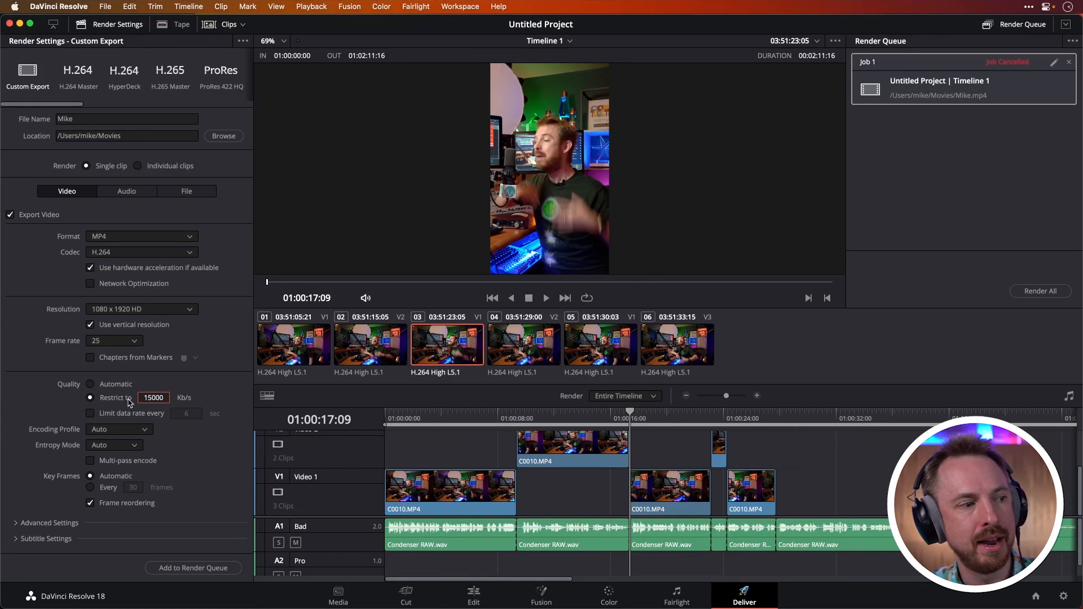
Add the vertical export to the render queue, replacing the existing file, and start rendering
left_click(206, 567)
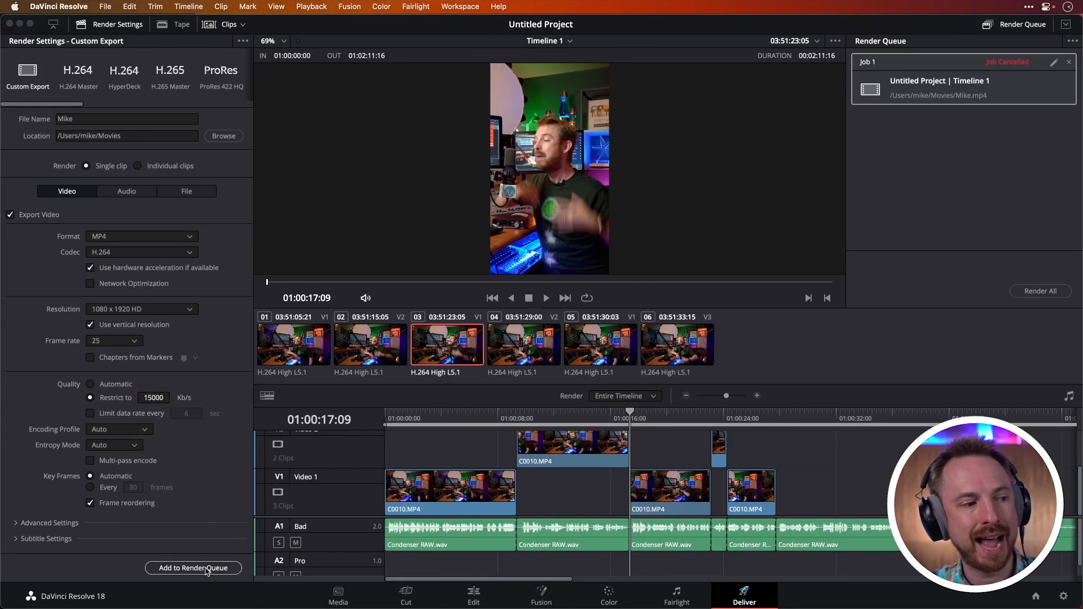
left_click(625, 355)
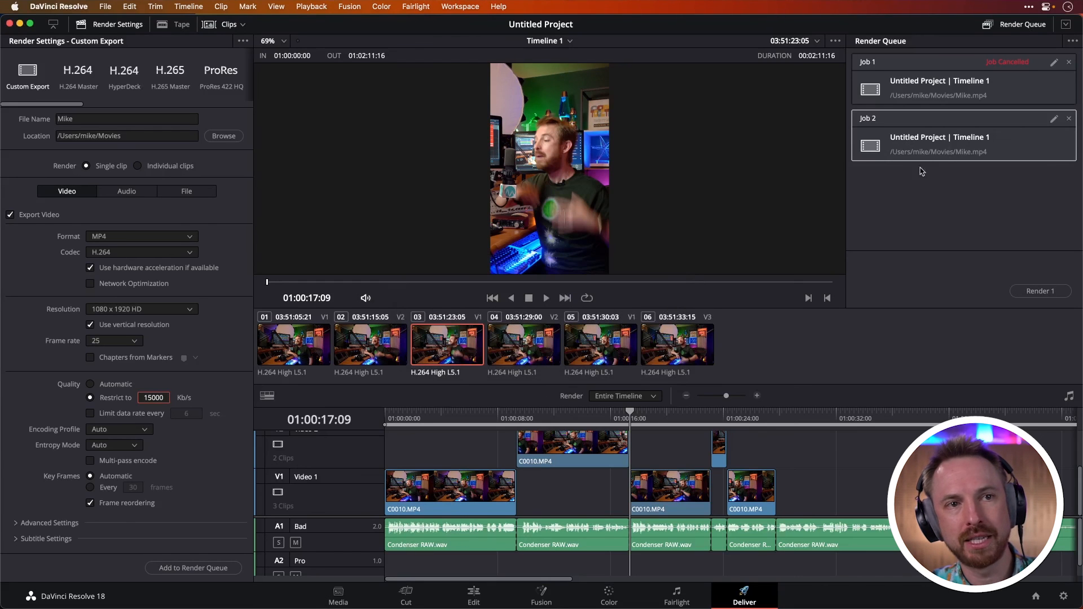
left_click(1039, 291)
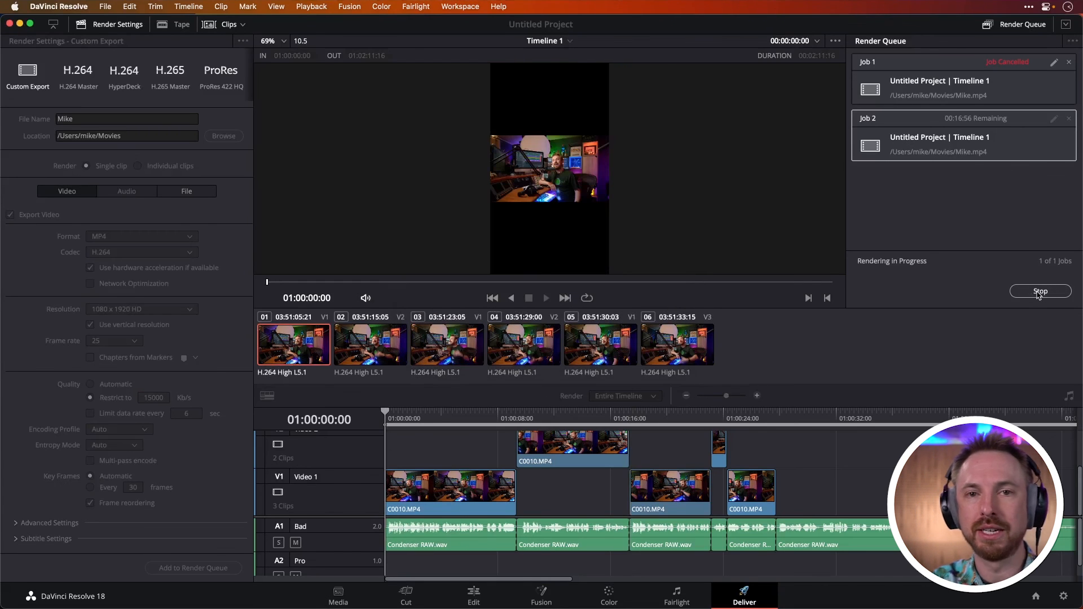